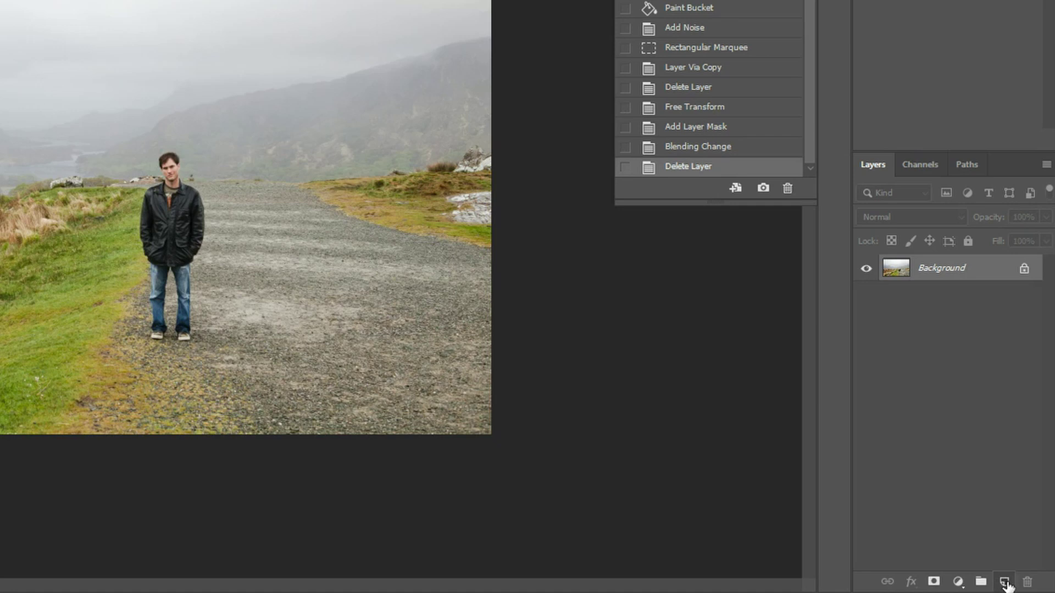
Add Layer 1 above the photo and fill it solid black with the Paint Bucket.
{"action": "left_click", "coordinate": [1005, 581]}
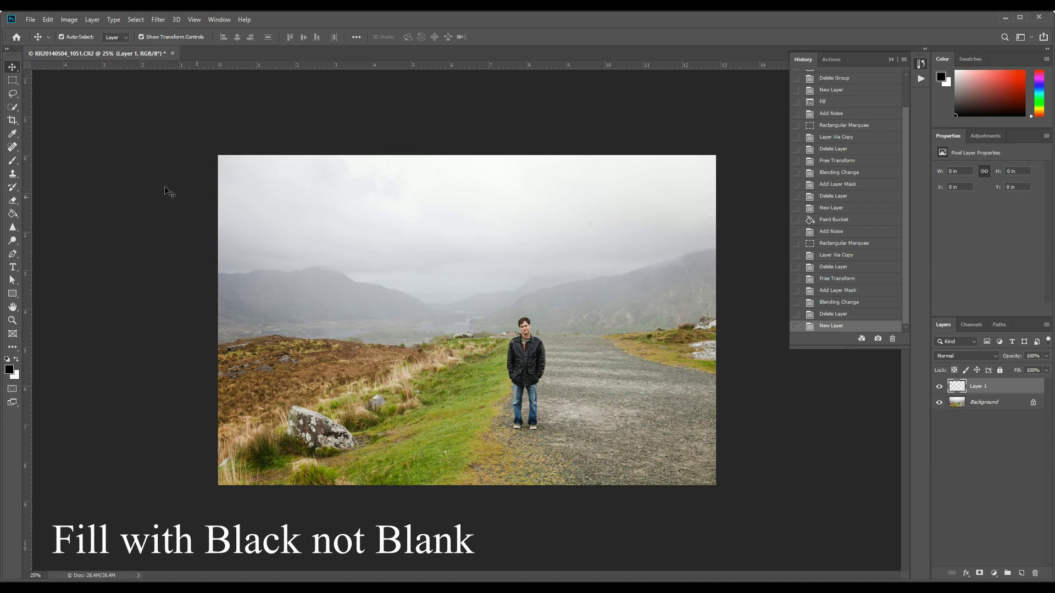
{"action": "left_click", "coordinate": [13, 214]}
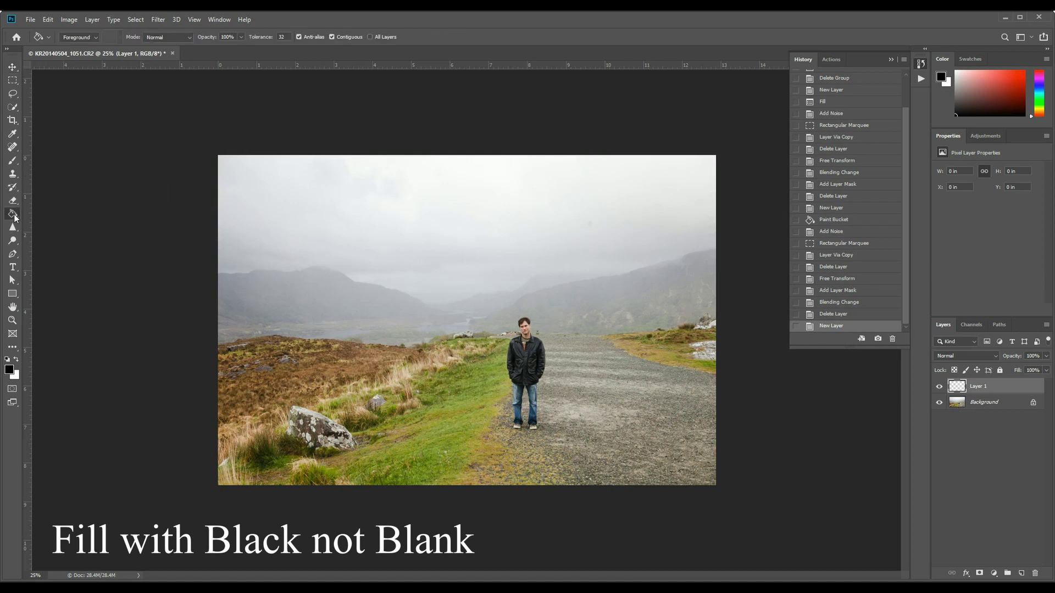
{"action": "left_click", "coordinate": [9, 371]}
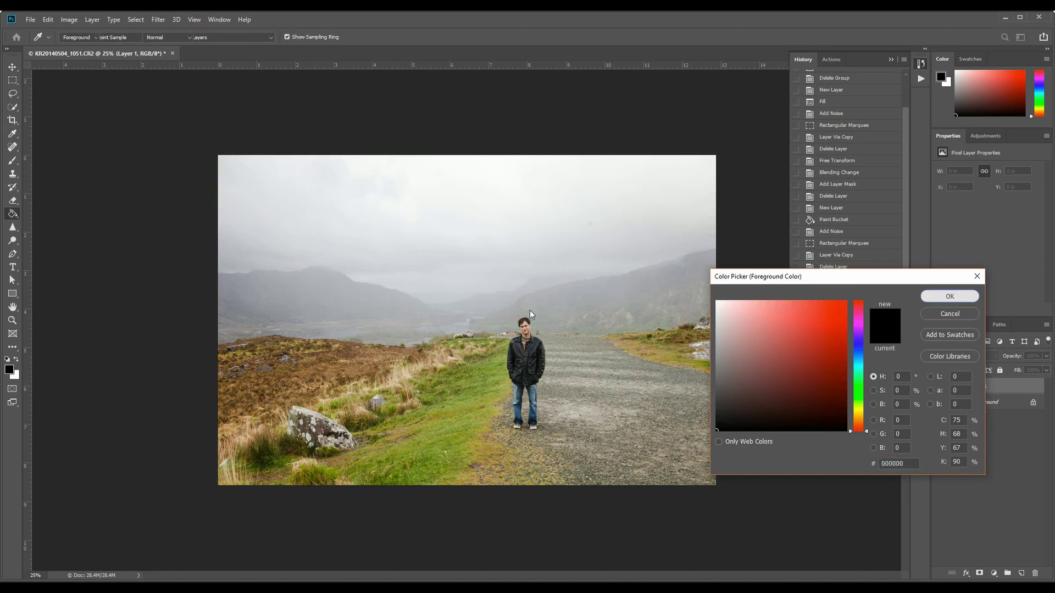
{"action": "key", "text": "Return"}
{"action": "left_click", "coordinate": [347, 316]}
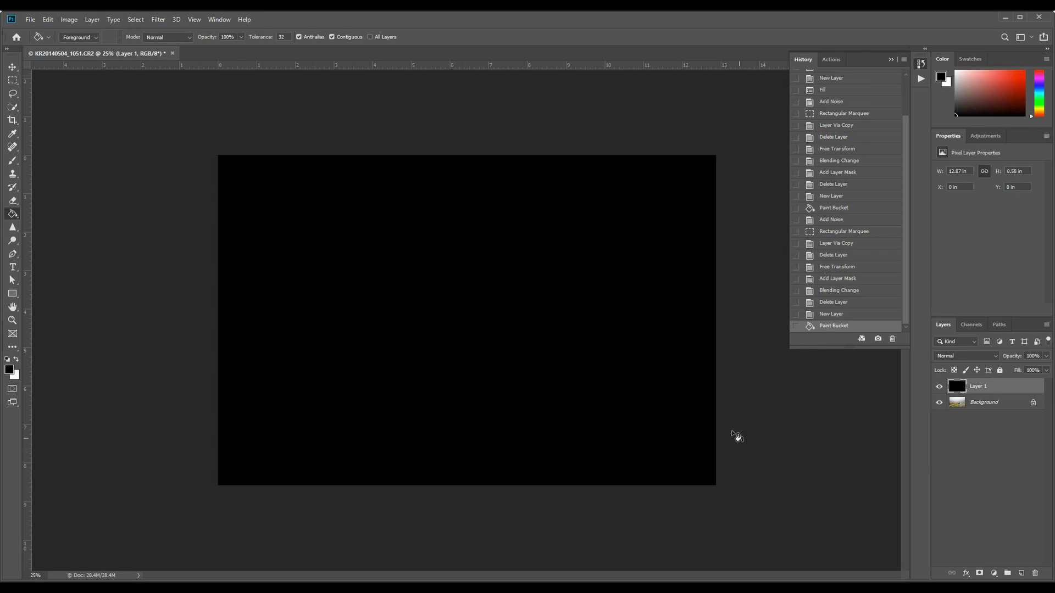
Apply Add Noise at 14%, Gaussian and Monochromatic, to the black Layer 1.
{"action": "left_click", "coordinate": [156, 20]}
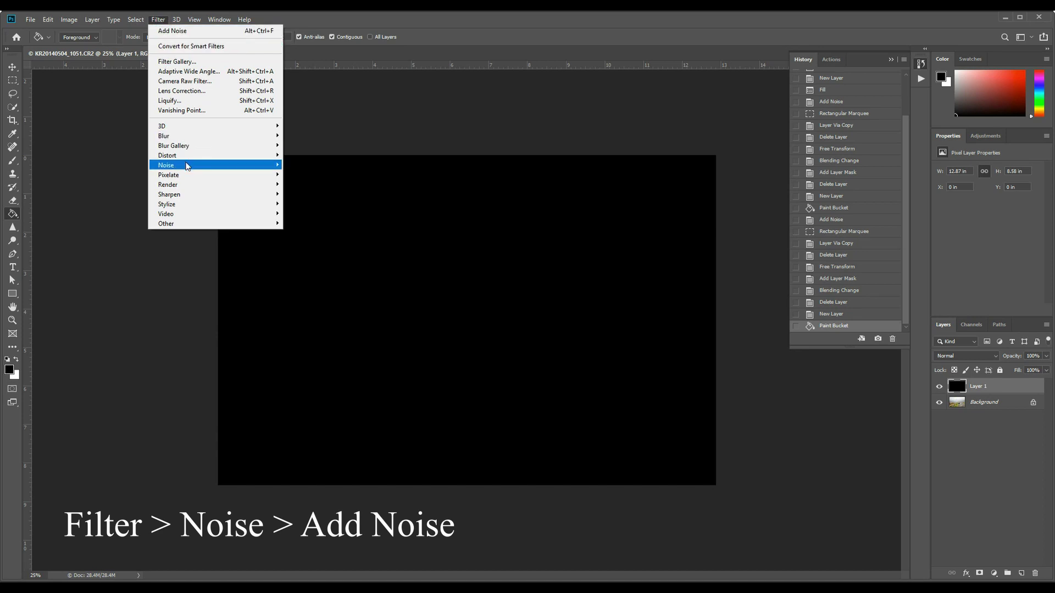
{"action": "mouse_move", "coordinate": [187, 166]}
{"action": "left_click", "coordinate": [301, 166]}
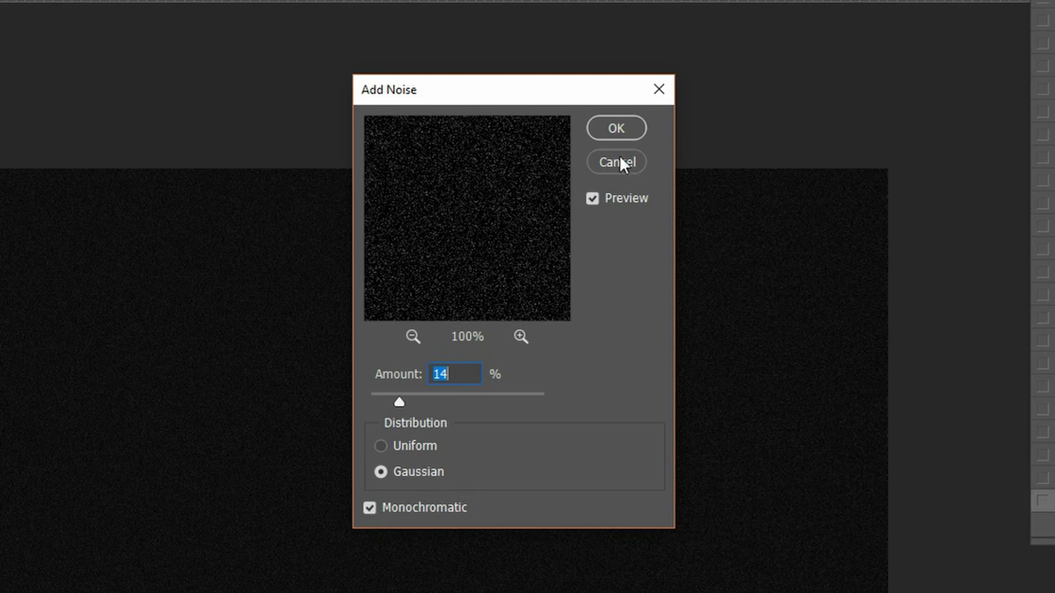
{"action": "left_click", "coordinate": [627, 126]}
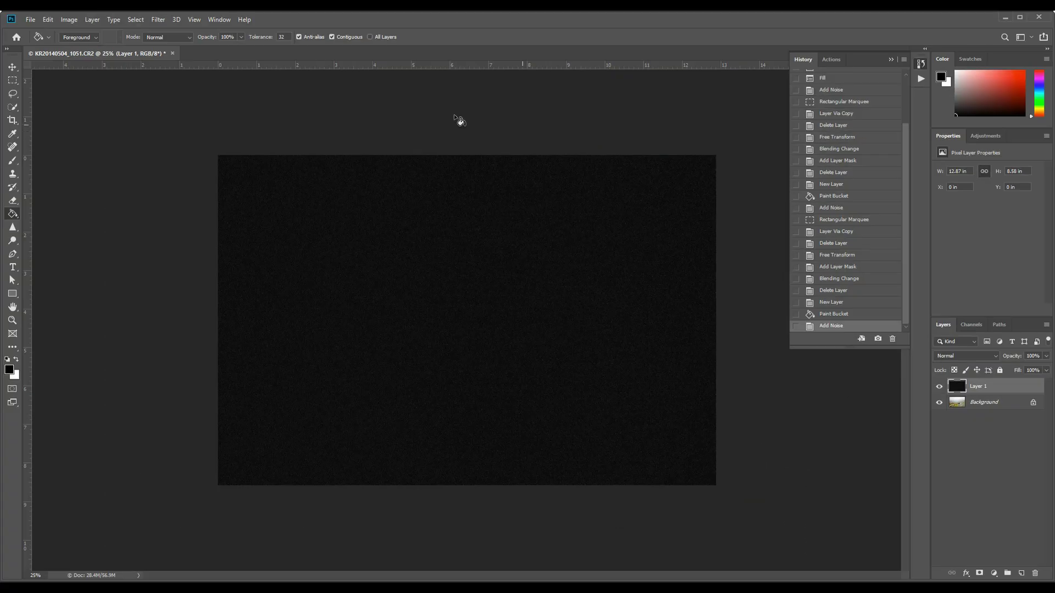
Copy a small rectangle of the noise onto a new Layer 2.
{"action": "left_click", "coordinate": [12, 83]}
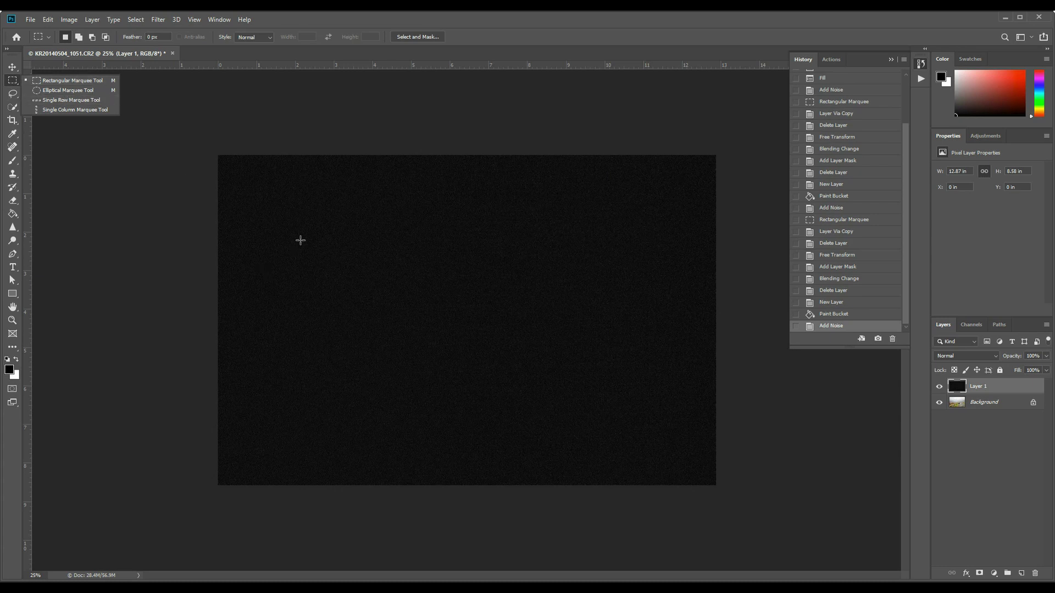
{"action": "left_click_drag", "start_coordinate": [306, 226], "coordinate": [435, 338]}
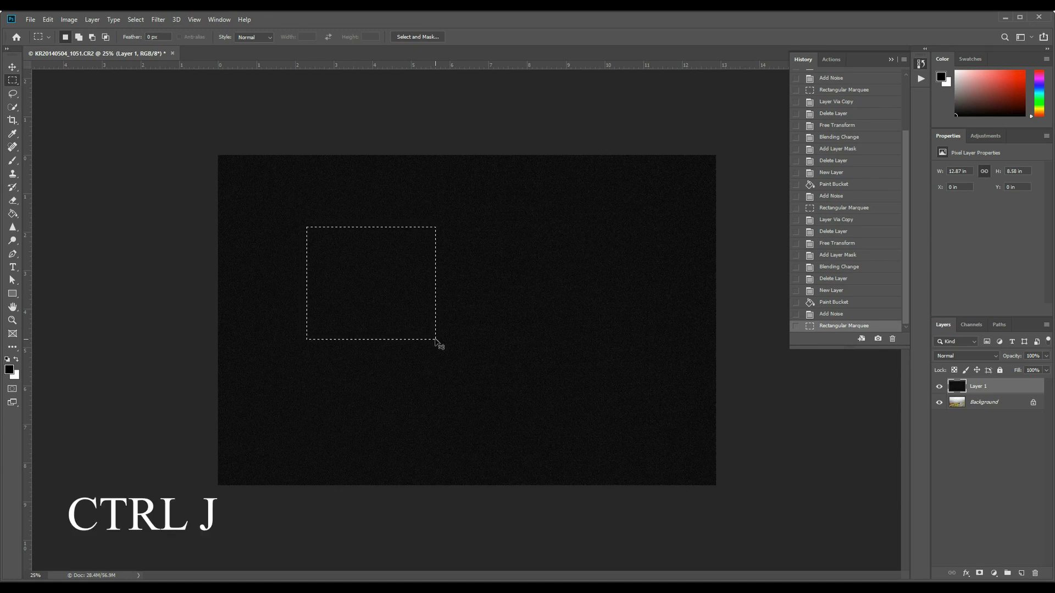
{"action": "key", "text": "ctrl+j"}
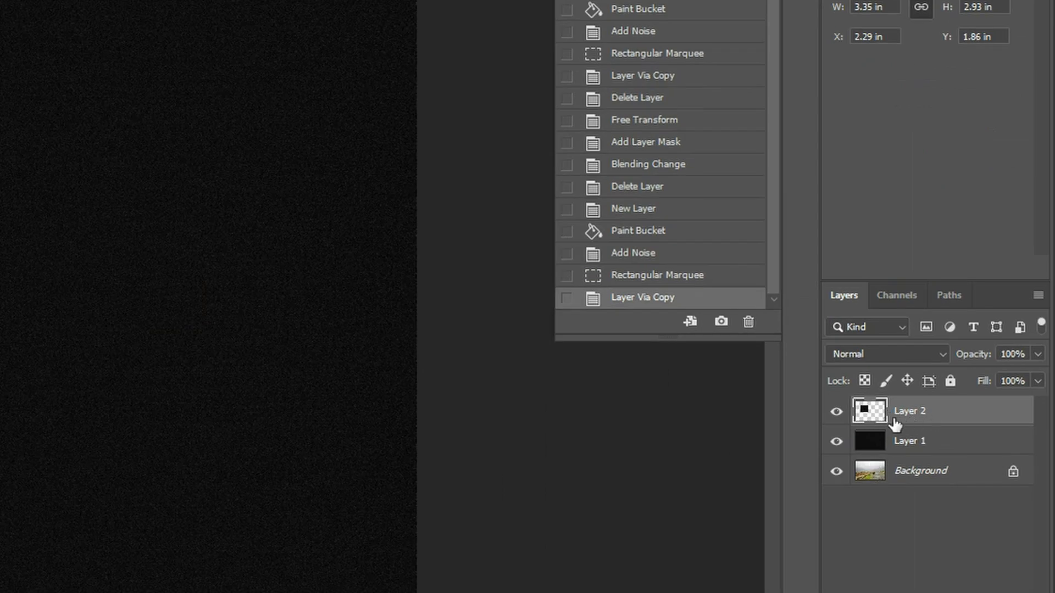
Delete the full-size Layer 1 and make Layer 2 active.
{"action": "left_click", "coordinate": [943, 446]}
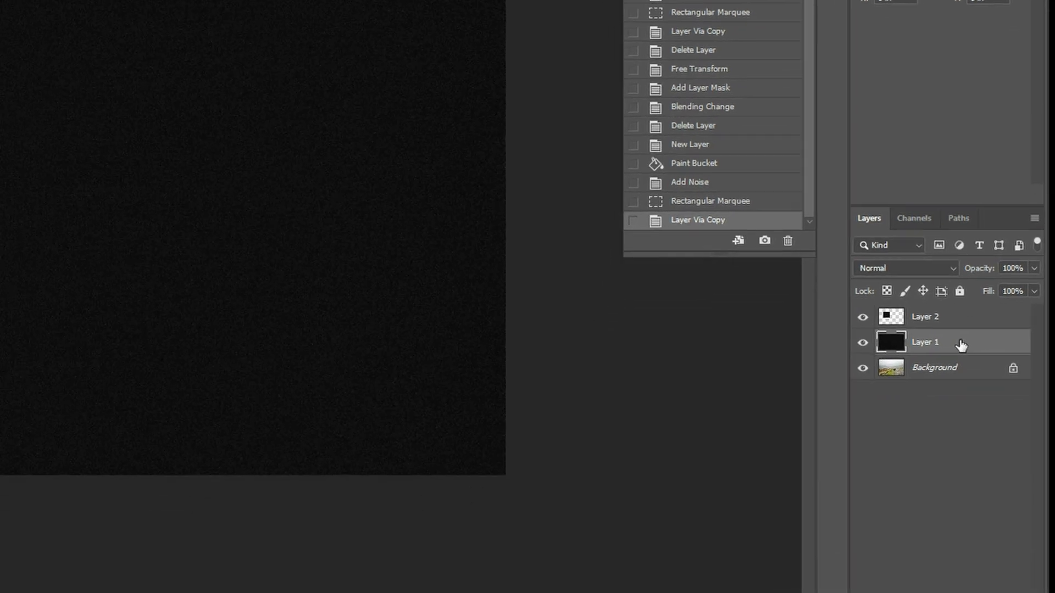
{"action": "left_click_drag", "start_coordinate": [953, 444], "coordinate": [1004, 592]}
{"action": "left_click_drag", "start_coordinate": [1007, 443], "coordinate": [1017, 578]}
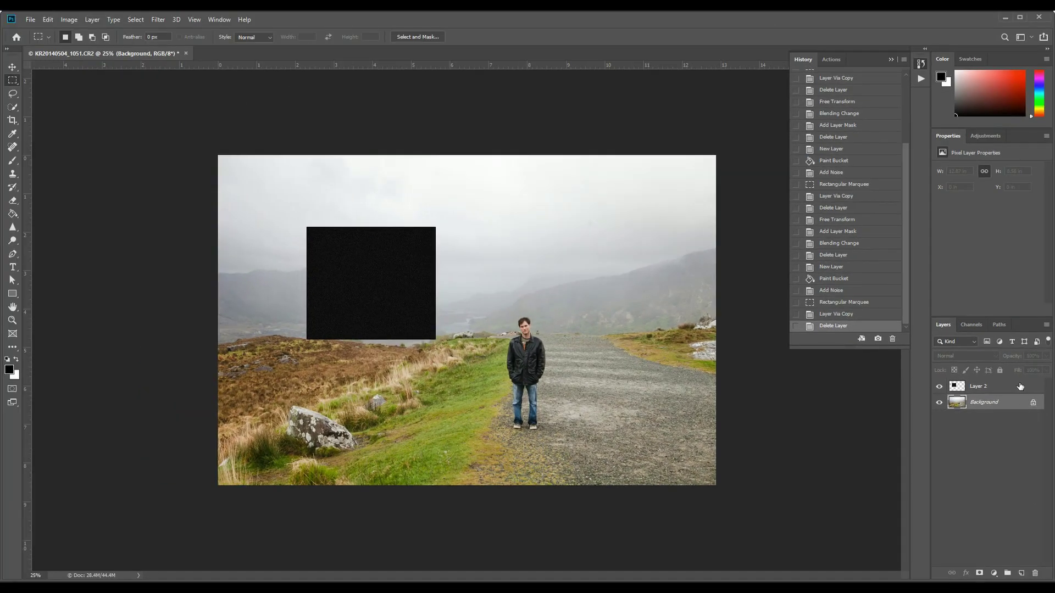
{"action": "left_click", "coordinate": [985, 297]}
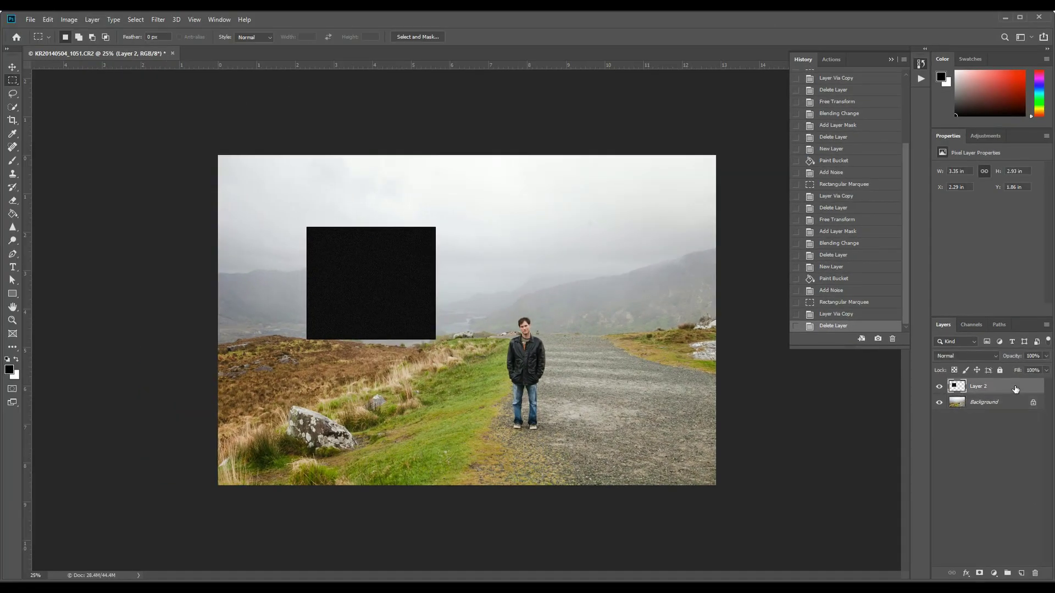
Enlarge the Layer 2 noise patch about 403% to cover and centre over the photo.
{"action": "left_click", "coordinate": [12, 66]}
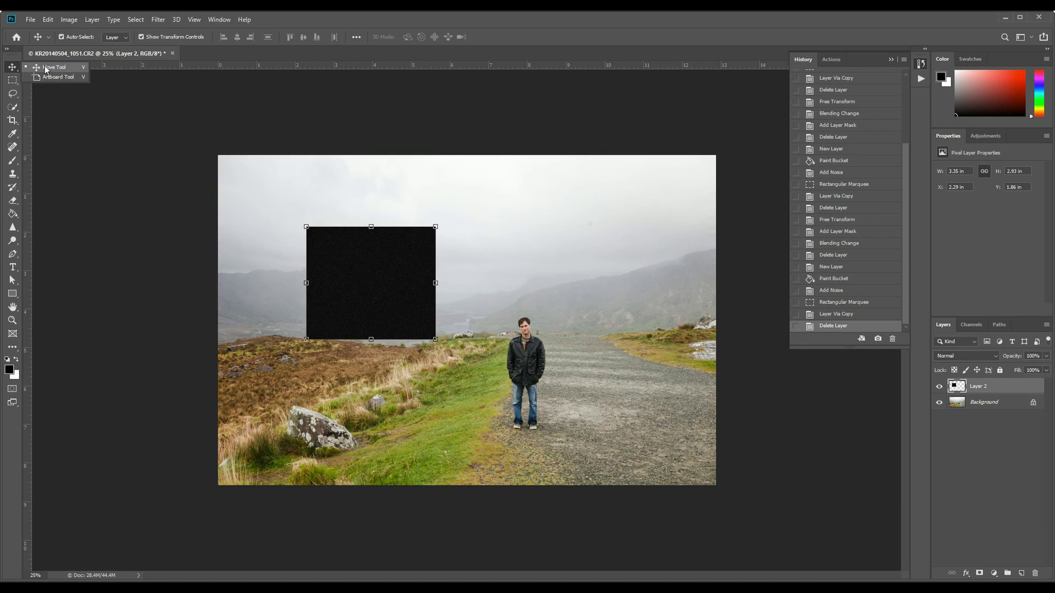
{"action": "left_click", "coordinate": [45, 67]}
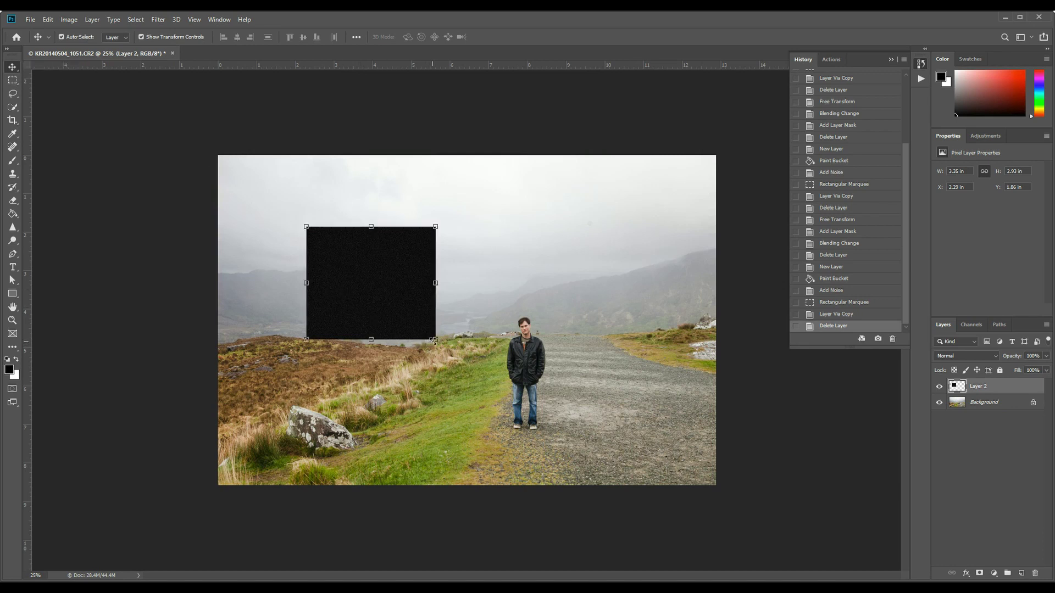
{"action": "key", "text": "ctrl+t"}
{"action": "left_click_drag", "start_coordinate": [440, 347], "coordinate": [731, 572]}
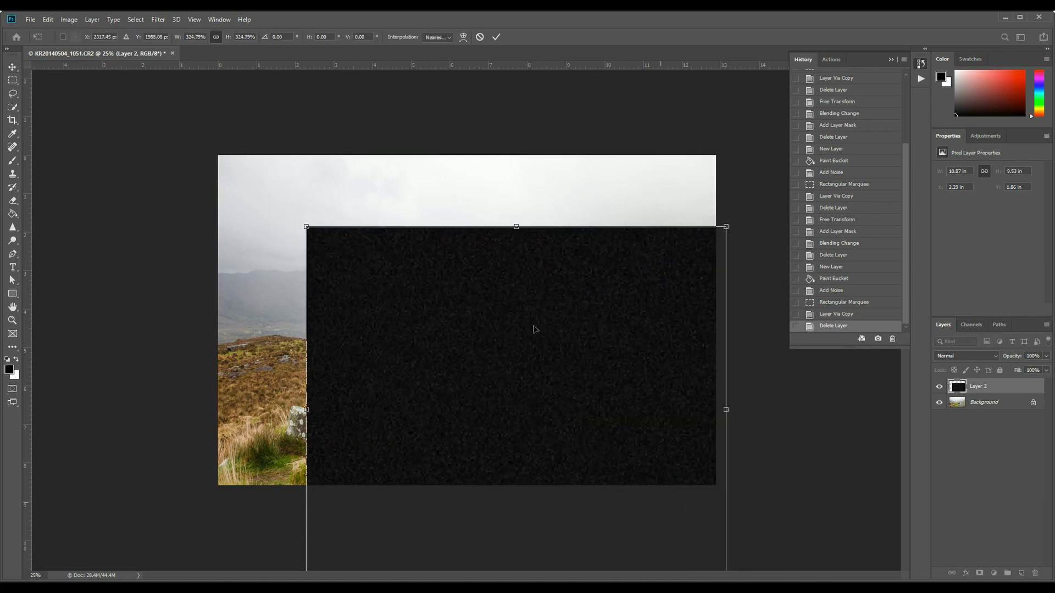
{"action": "left_click_drag", "start_coordinate": [306, 226], "coordinate": [204, 138]}
{"action": "left_click_drag", "start_coordinate": [409, 346], "coordinate": [477, 283]}
{"action": "key", "text": "Return"}
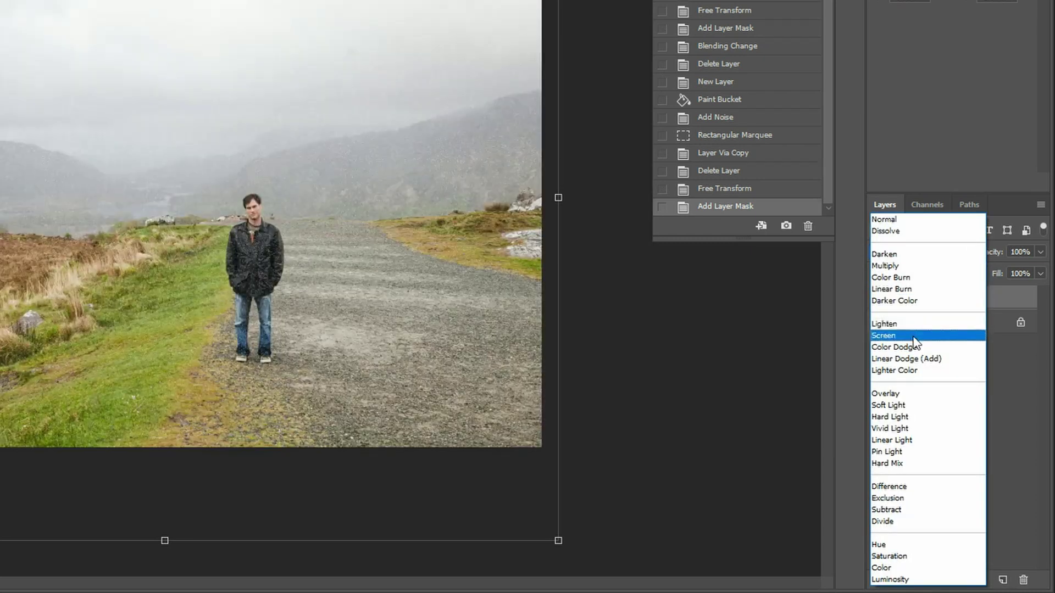
Set Layer 2's blend mode to Screen.
{"action": "left_click", "coordinate": [883, 335]}
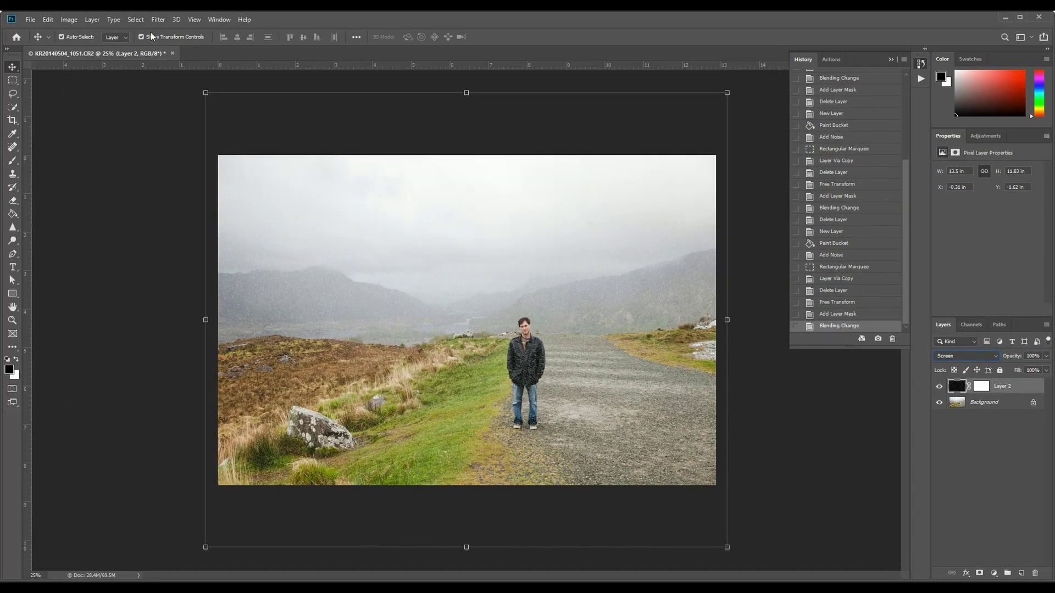
Apply a Motion Blur with -62° angle and 29-pixel distance to Layer 2.
{"action": "left_click", "coordinate": [160, 20]}
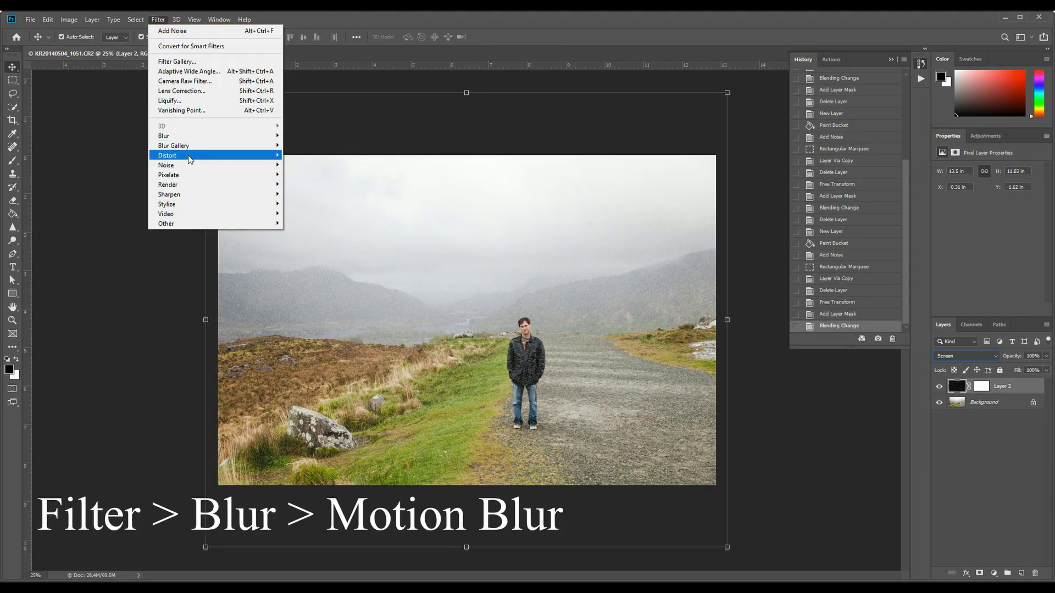
{"action": "mouse_move", "coordinate": [193, 142]}
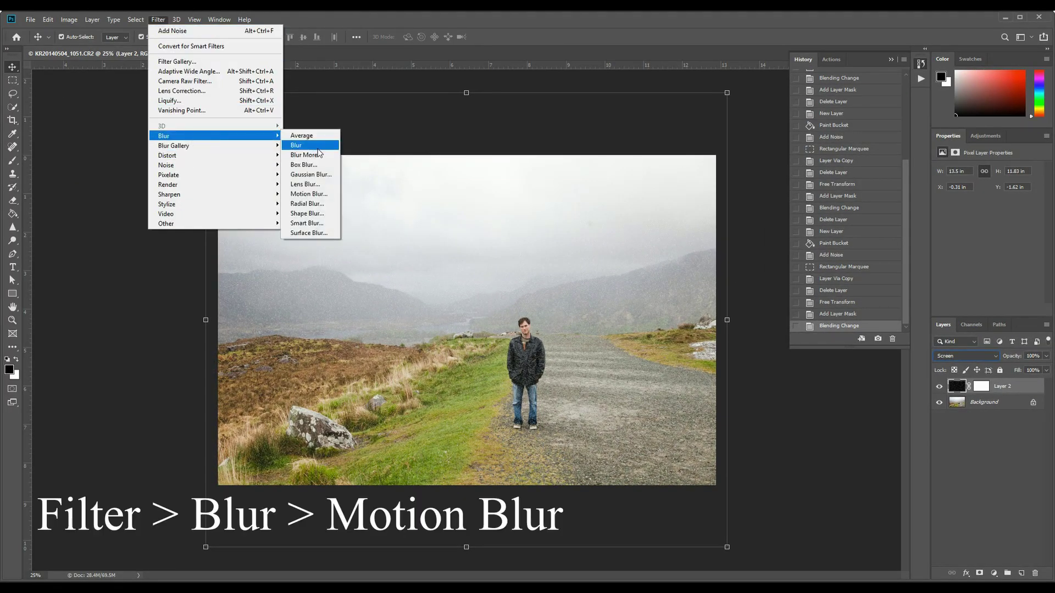
{"action": "left_click", "coordinate": [314, 195]}
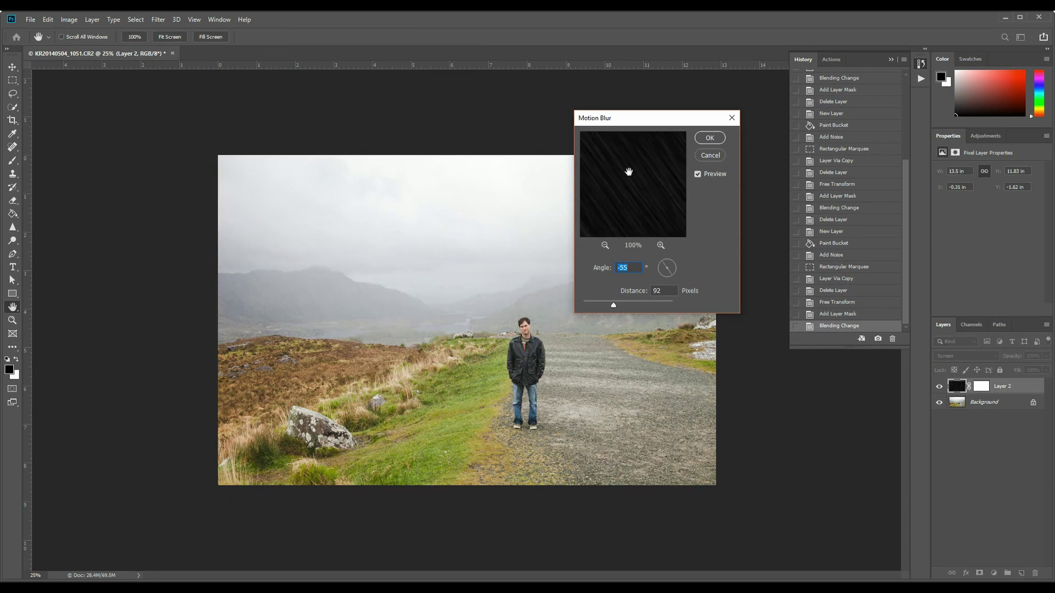
{"action": "left_click_drag", "start_coordinate": [629, 171], "coordinate": [628, 200]}
{"action": "left_click_drag", "start_coordinate": [545, 269], "coordinate": [548, 245]}
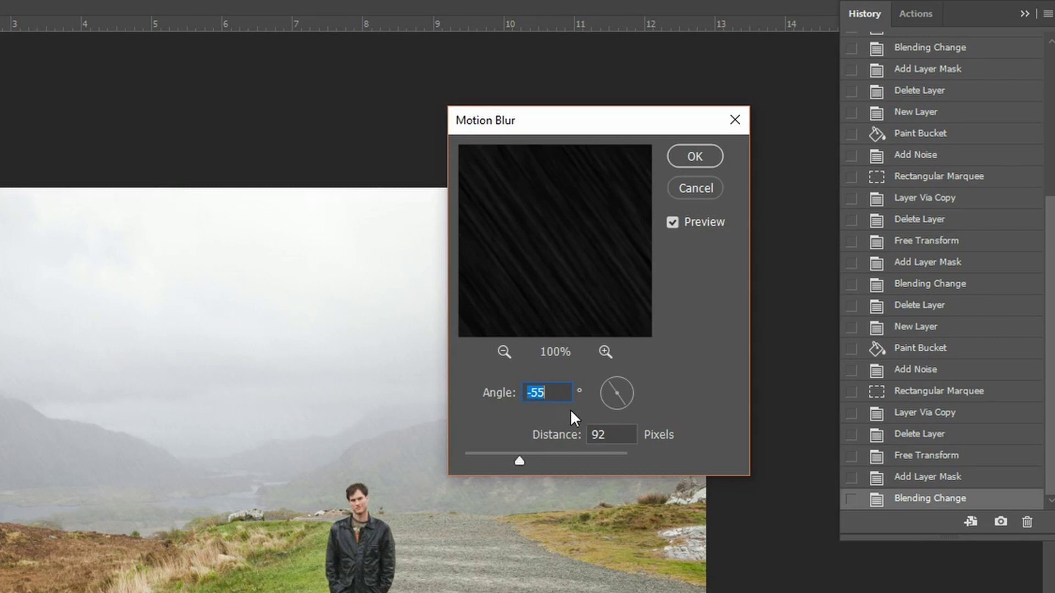
{"action": "mouse_move", "coordinate": [611, 381]}
{"action": "left_mouse_down"}
{"action": "mouse_move", "coordinate": [624, 380]}
{"action": "mouse_move", "coordinate": [609, 377]}
{"action": "left_mouse_up"}
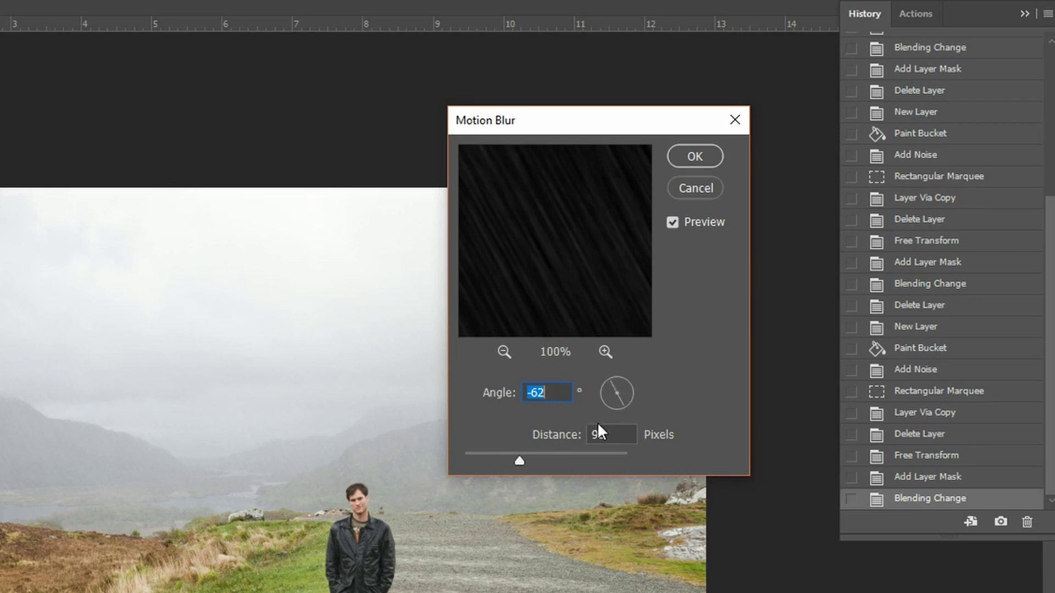
{"action": "mouse_move", "coordinate": [520, 460]}
{"action": "left_mouse_down"}
{"action": "mouse_move", "coordinate": [562, 457]}
{"action": "mouse_move", "coordinate": [490, 457]}
{"action": "left_mouse_up"}
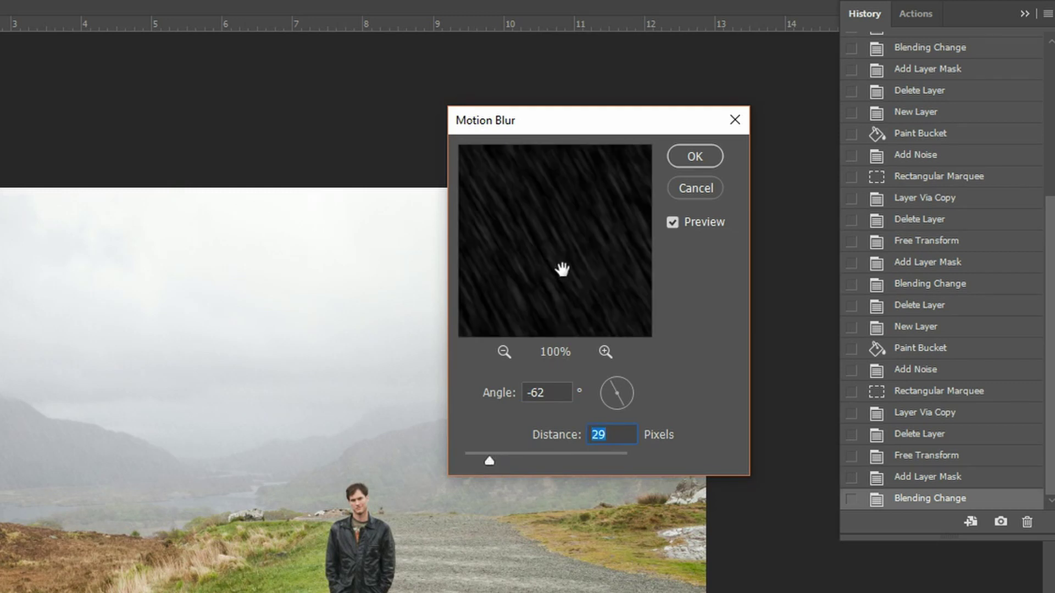
{"action": "left_click", "coordinate": [698, 156]}
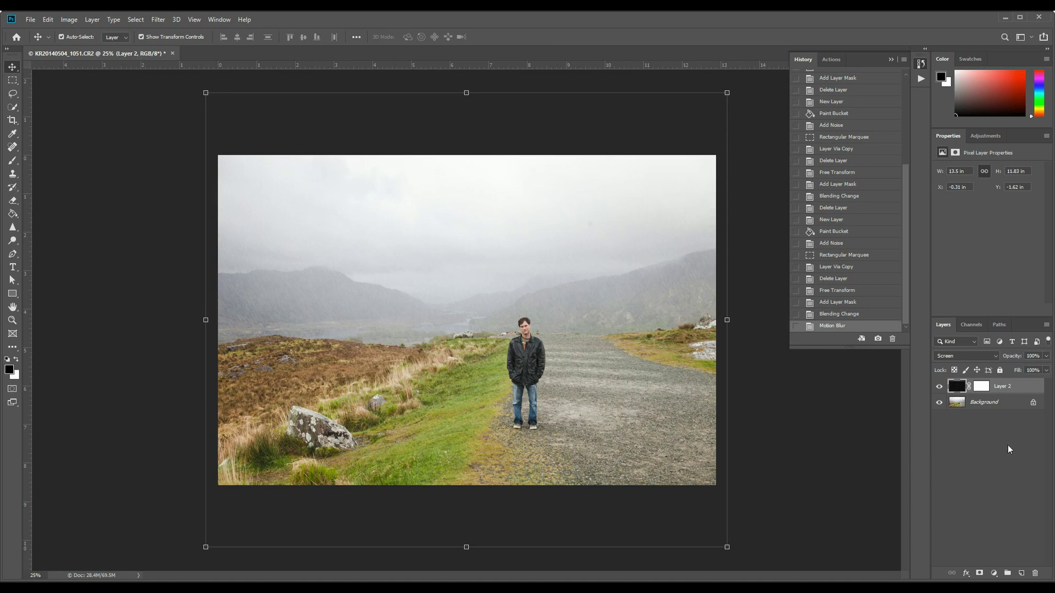
Add a Levels adjustment clipped to Layer 2 with inputs 14, 1.50 and 168.
{"action": "left_click", "coordinate": [985, 136]}
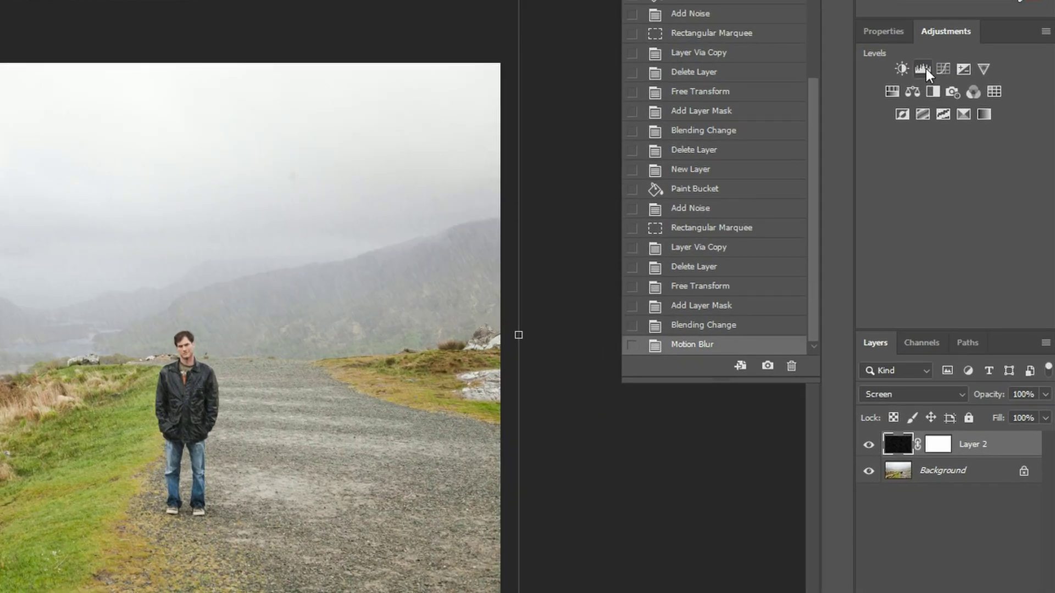
{"action": "left_click", "coordinate": [925, 68]}
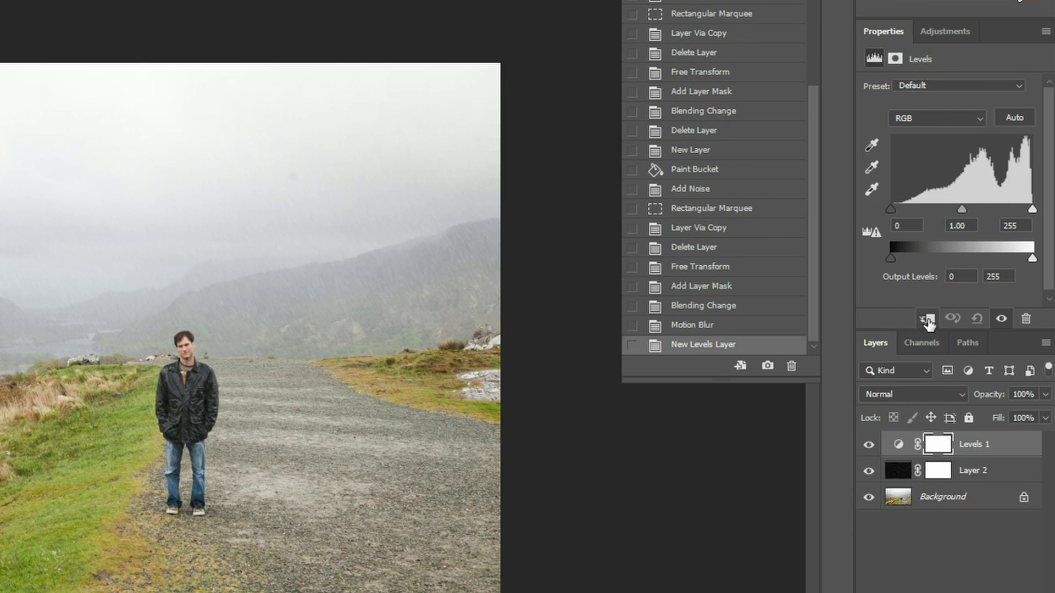
{"action": "left_click", "coordinate": [928, 323]}
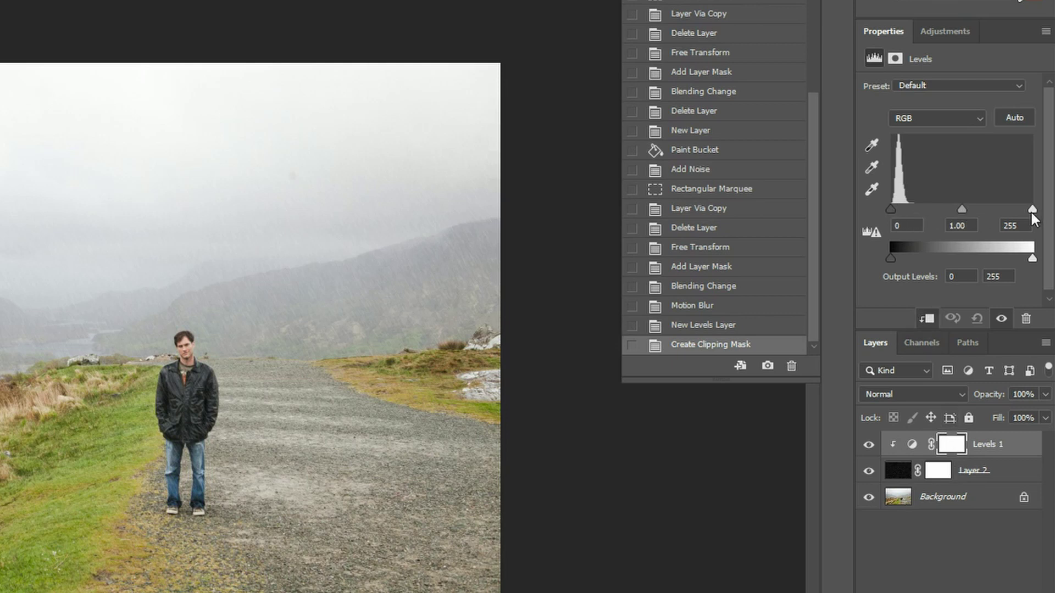
{"action": "left_click_drag", "start_coordinate": [1031, 213], "coordinate": [984, 208]}
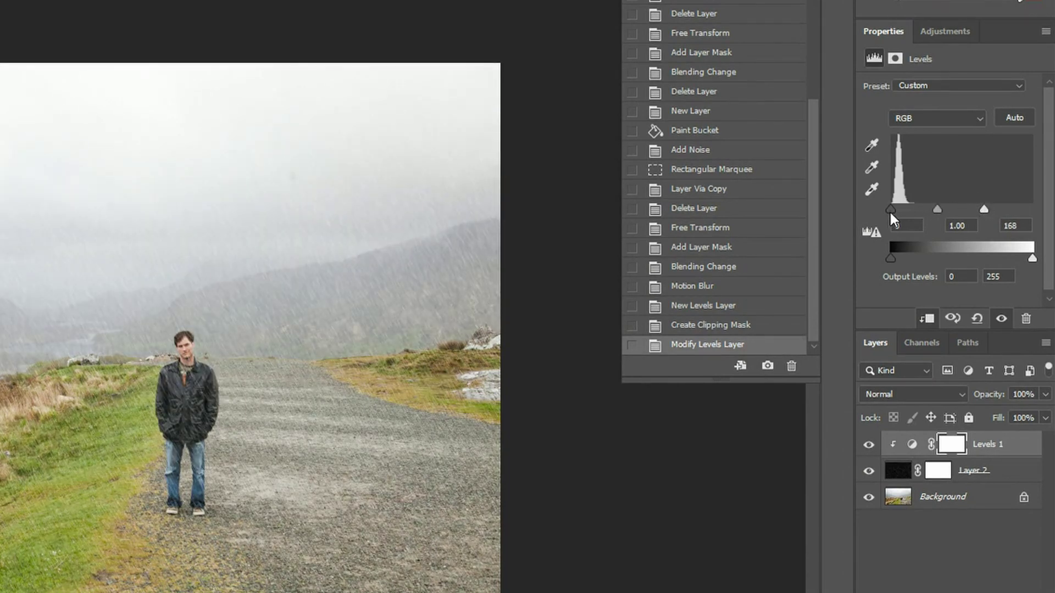
{"action": "left_click_drag", "start_coordinate": [890, 210], "coordinate": [927, 214]}
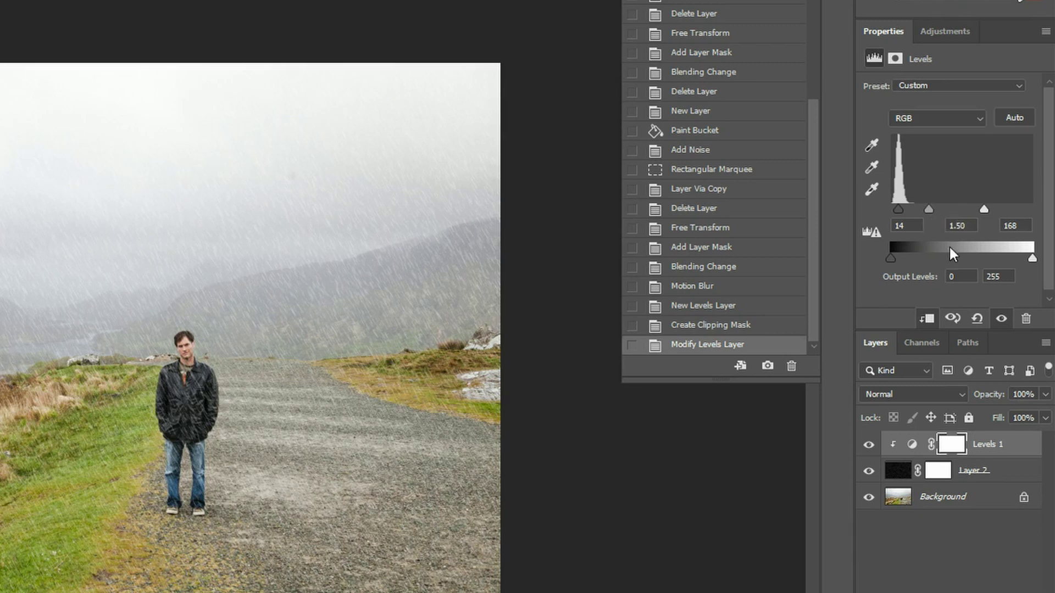
{"action": "left_click", "coordinate": [987, 469]}
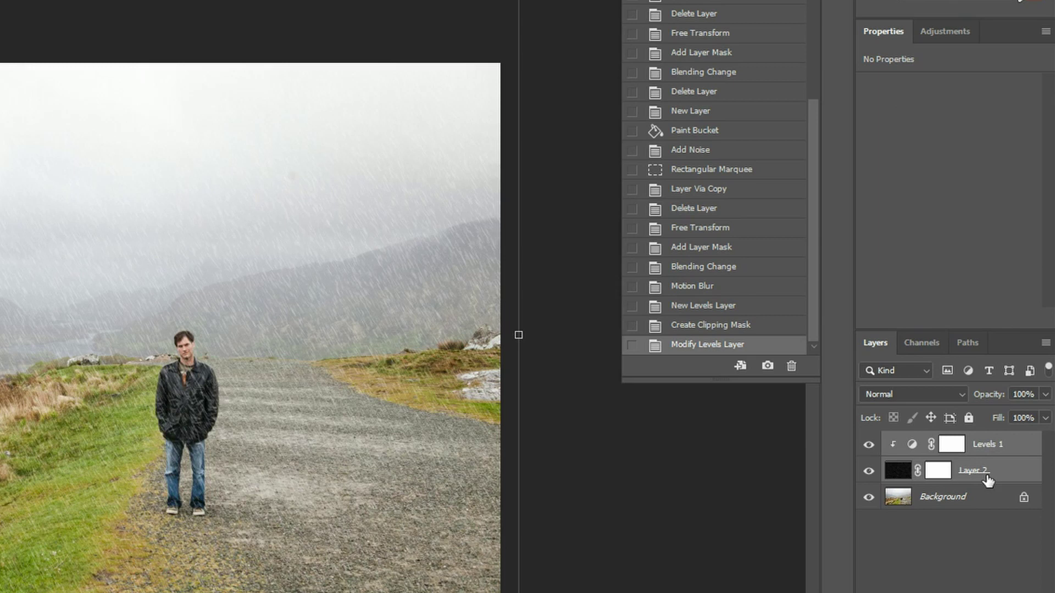
Duplicate Layer 2 and Levels 1 into Layer 2 copy and Levels 1 copy.
{"action": "left_click", "coordinate": [1045, 344]}
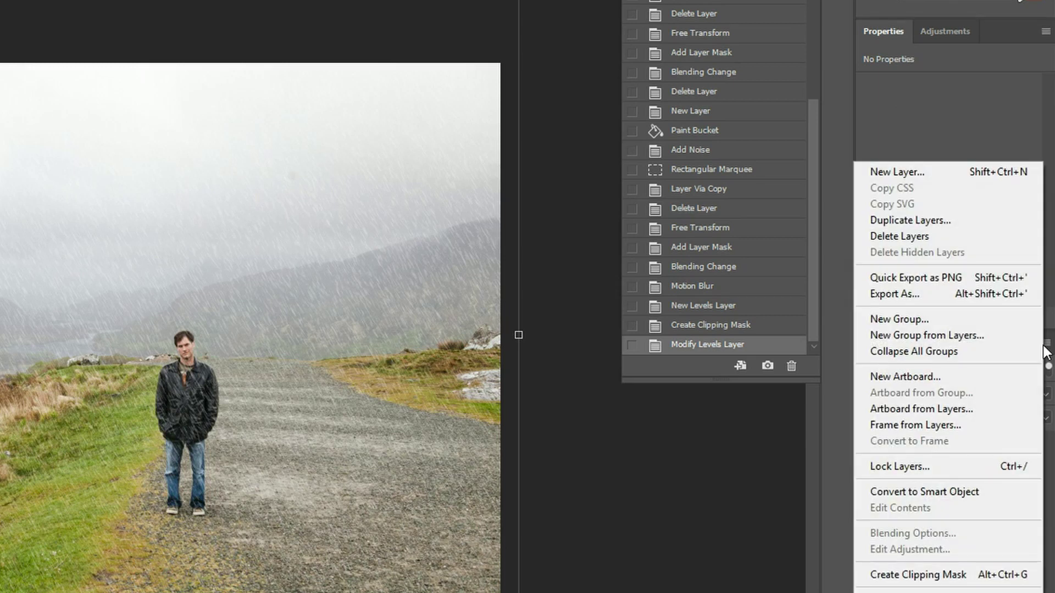
{"action": "left_click", "coordinate": [958, 220]}
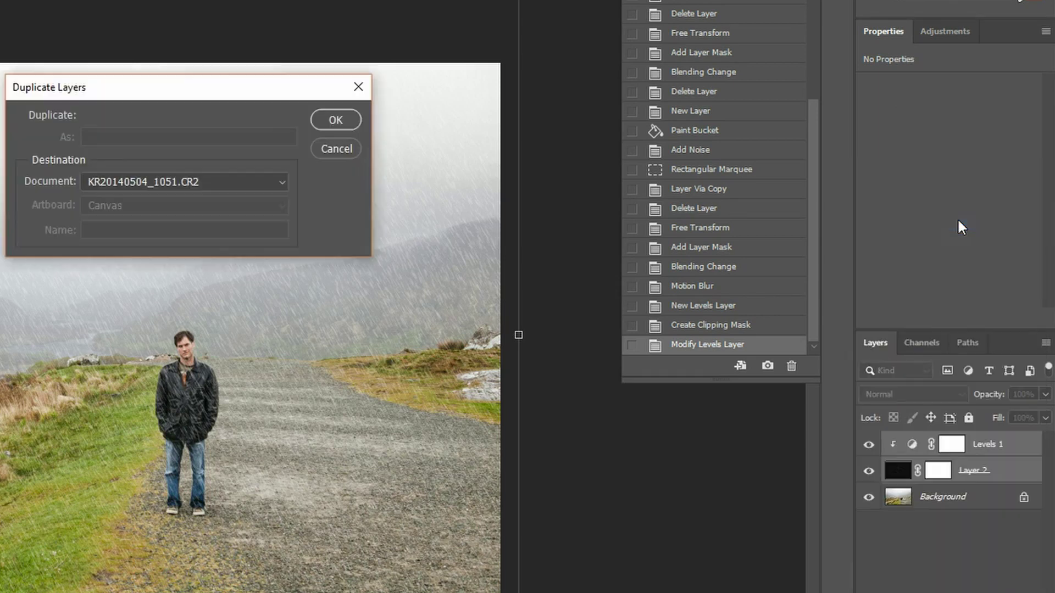
{"action": "left_click", "coordinate": [334, 120]}
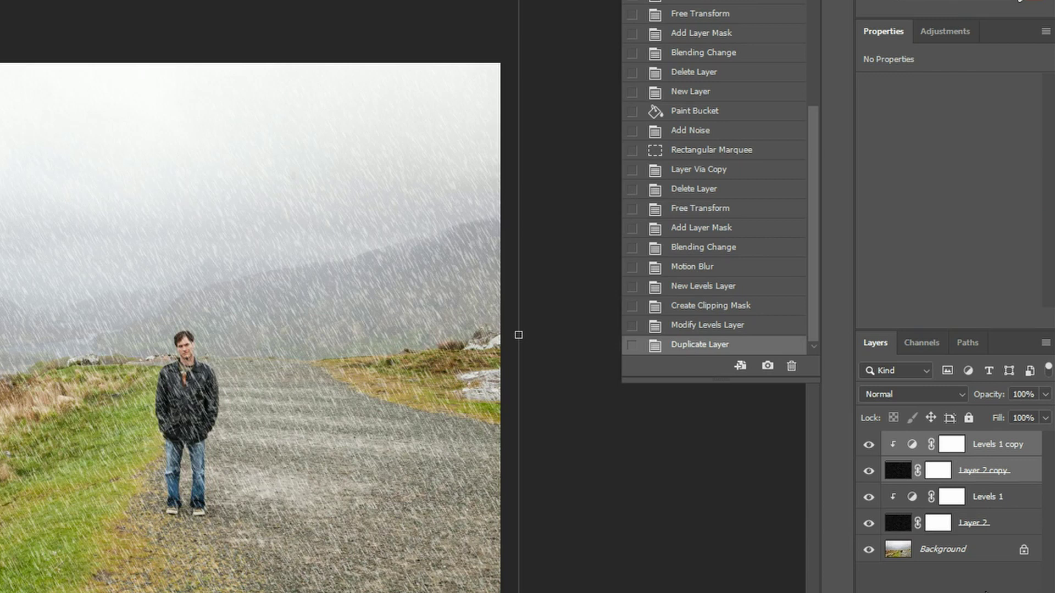
Give Layer 2 copy its own Motion Blur at -45° and 29 pixels.
{"action": "left_click", "coordinate": [992, 563]}
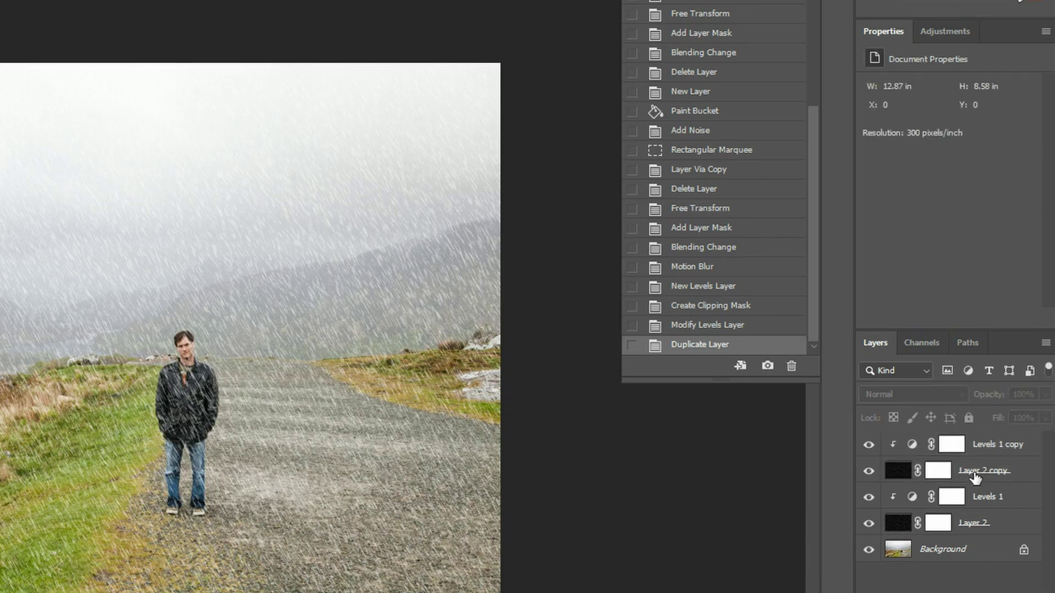
{"action": "left_click", "coordinate": [975, 478]}
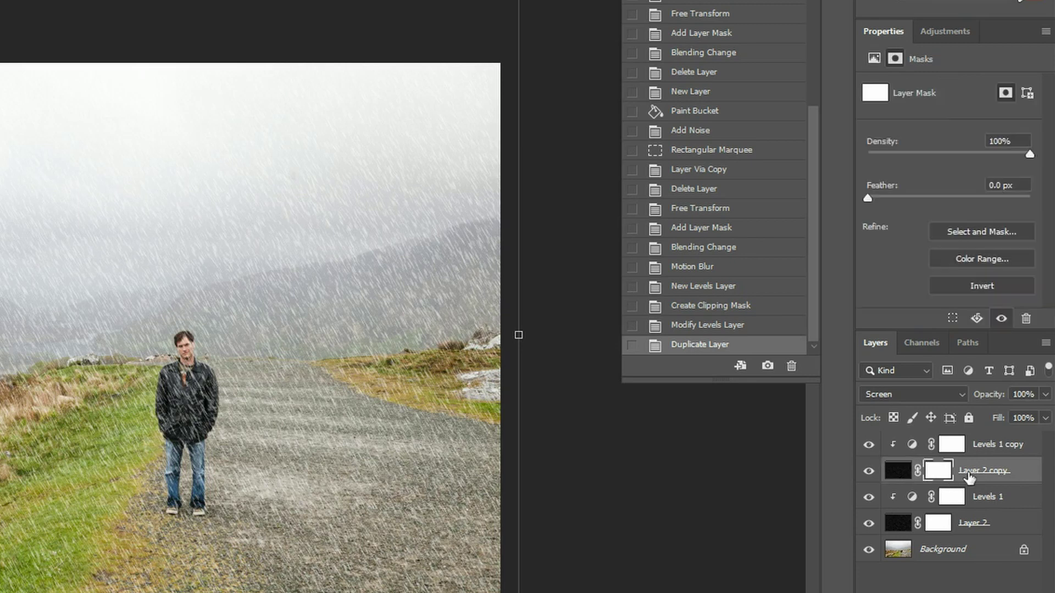
{"action": "double_click", "coordinate": [975, 471]}
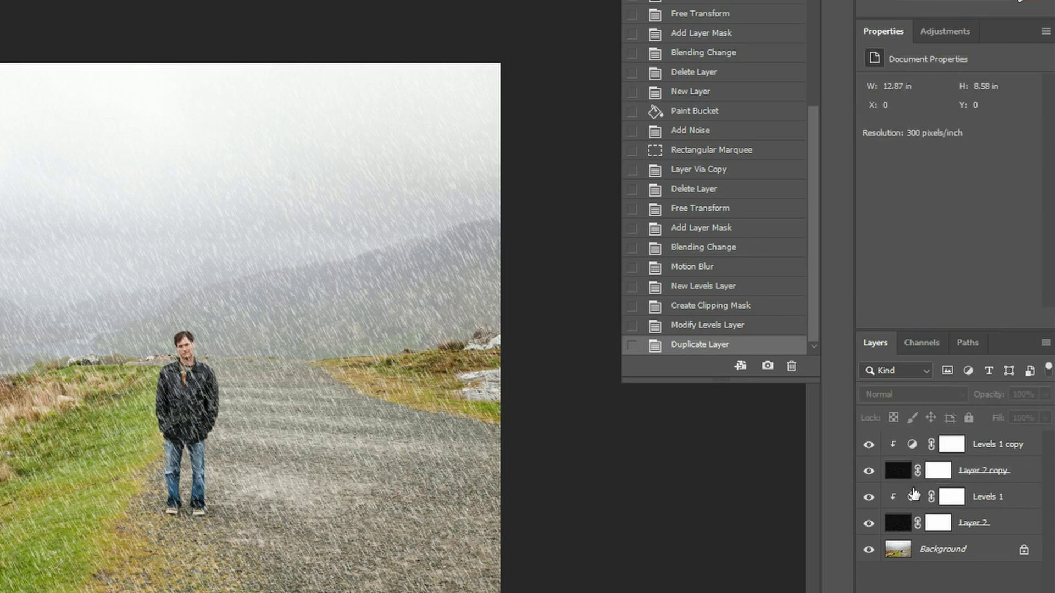
{"action": "left_click", "coordinate": [930, 474]}
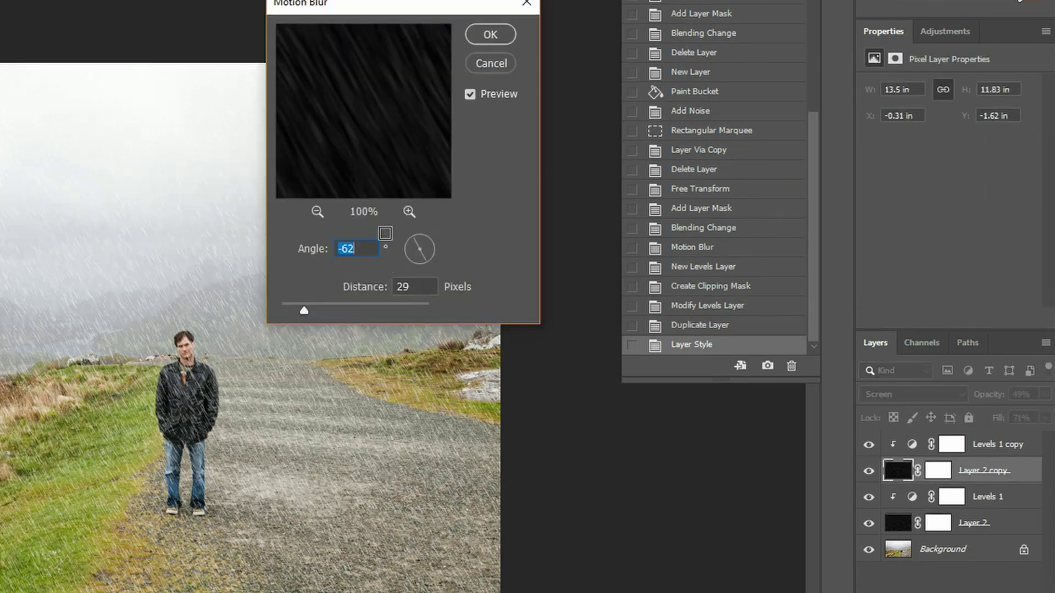
{"action": "mouse_move", "coordinate": [410, 240]}
{"action": "left_mouse_down"}
{"action": "mouse_move", "coordinate": [437, 236]}
{"action": "mouse_move", "coordinate": [397, 236]}
{"action": "left_mouse_up"}
{"action": "left_click", "coordinate": [410, 239]}
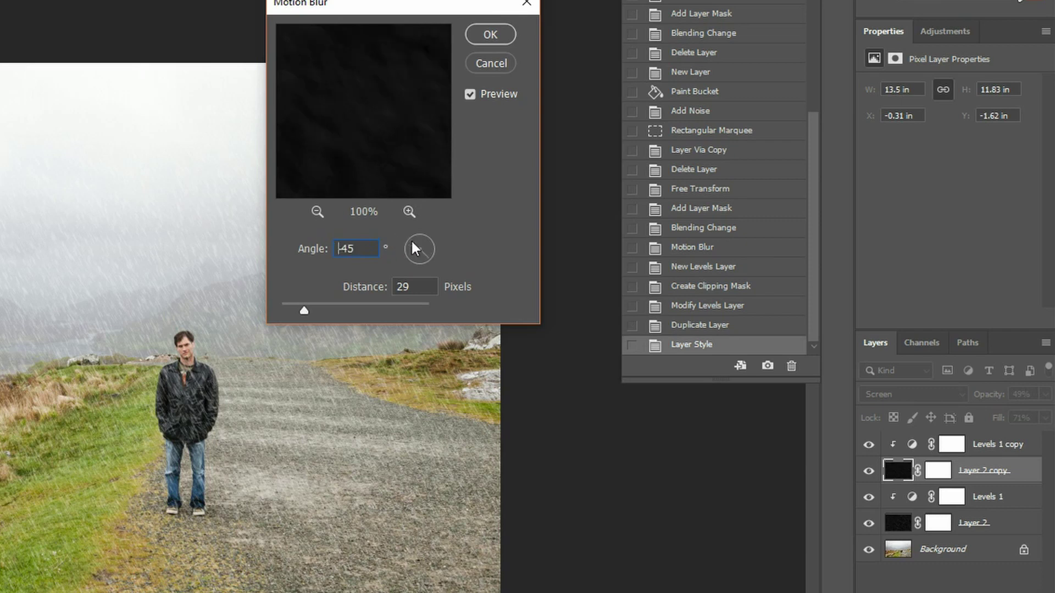
{"action": "left_click", "coordinate": [490, 35]}
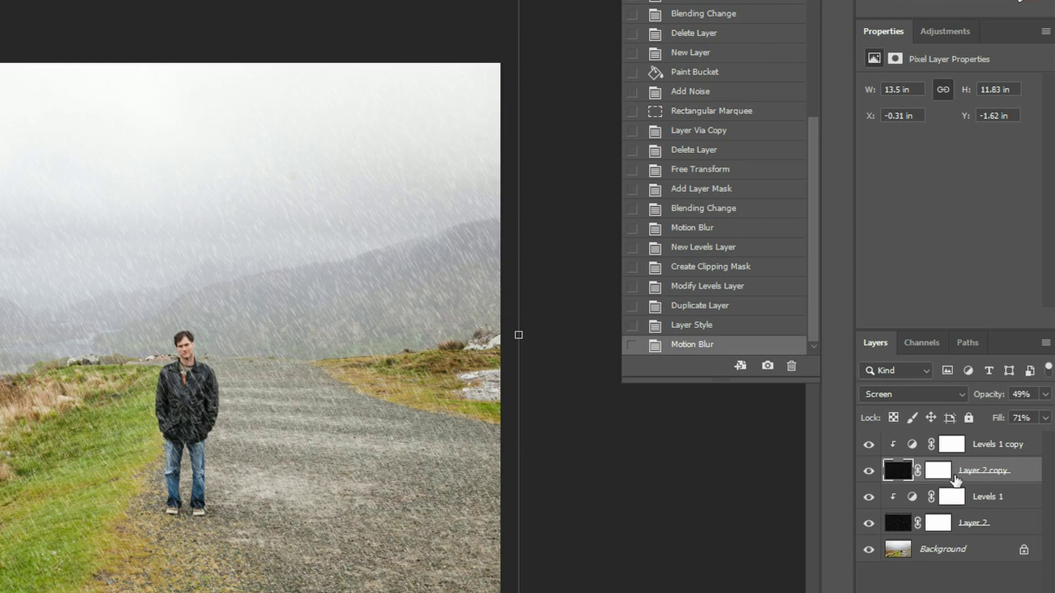
Lower the Levels 1 copy opacity to 70%.
{"action": "left_click", "coordinate": [983, 444]}
{"action": "left_click", "coordinate": [1045, 394]}
{"action": "left_click_drag", "start_coordinate": [1033, 413], "coordinate": [1020, 413]}
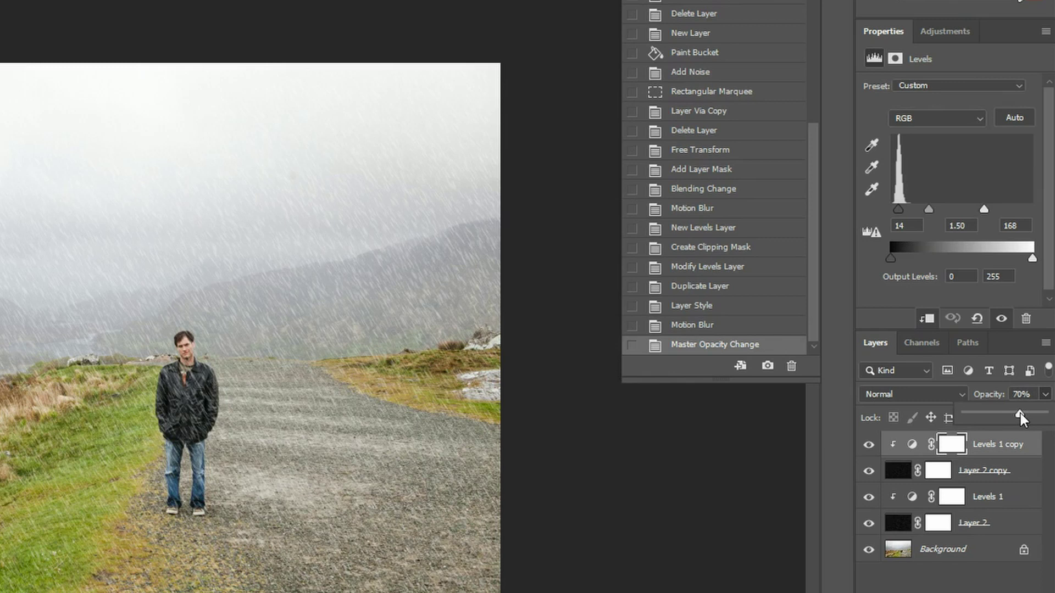
Group the four rain and Levels layers into Group 1 via New Group from Layers.
{"action": "left_click", "coordinate": [1008, 528], "text": "shift"}
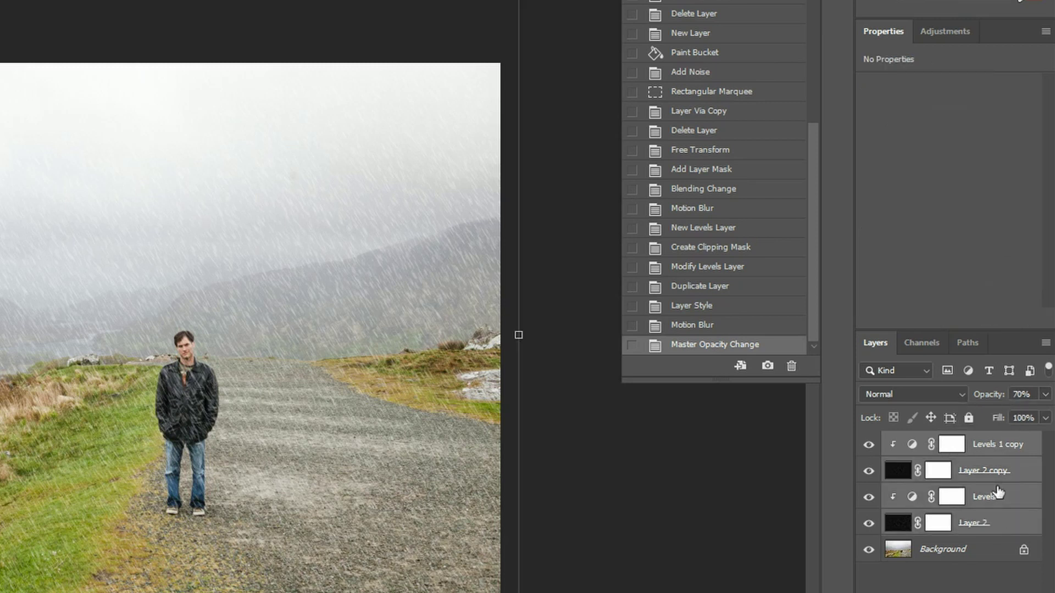
{"action": "left_click", "coordinate": [1047, 343]}
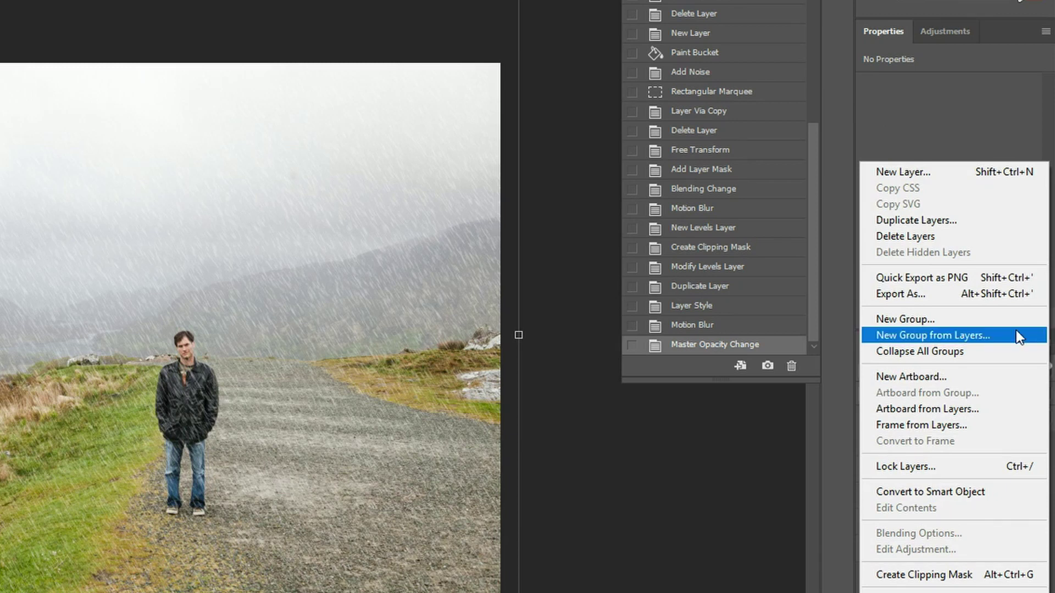
{"action": "left_click", "coordinate": [819, 467]}
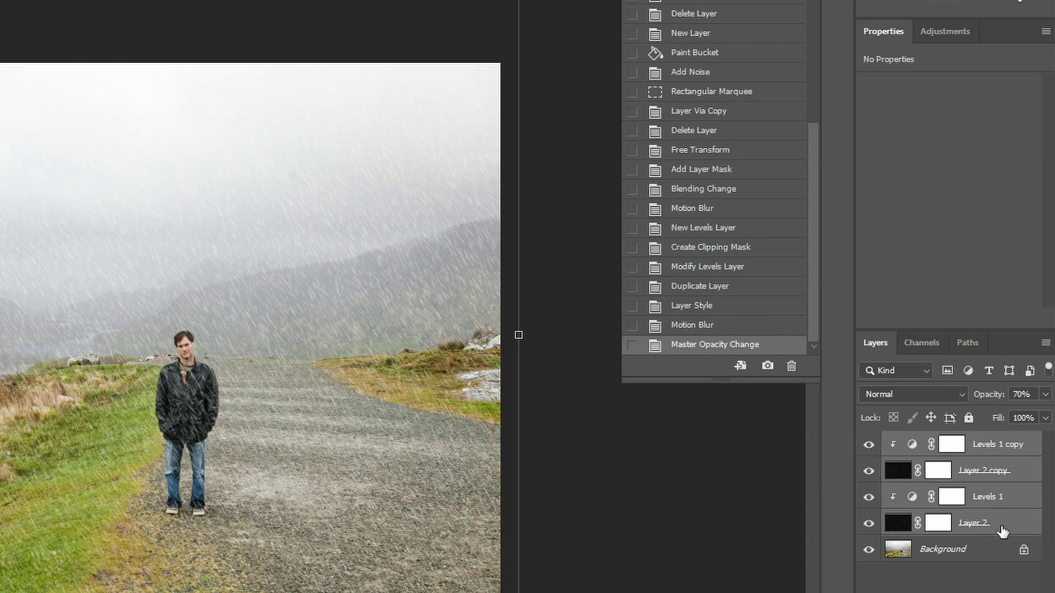
{"action": "left_click", "coordinate": [1045, 343]}
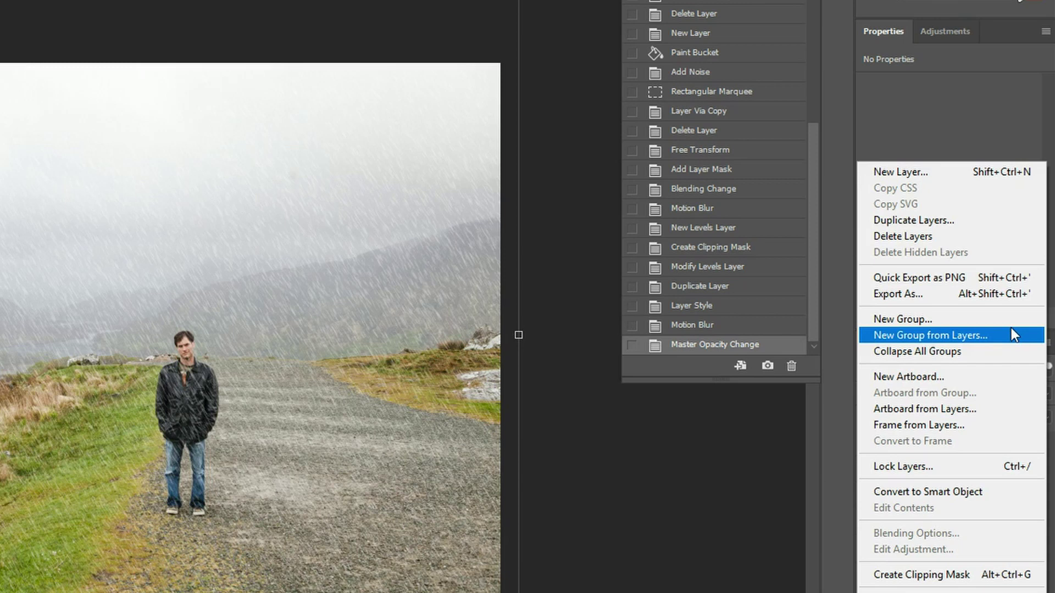
{"action": "left_click", "coordinate": [987, 337]}
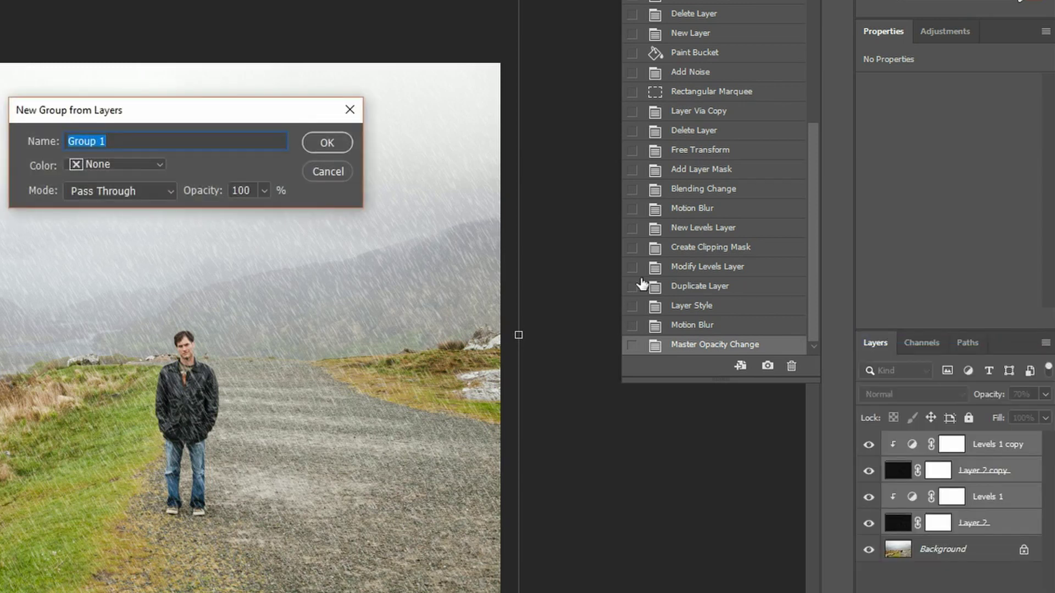
{"action": "left_click", "coordinate": [326, 143]}
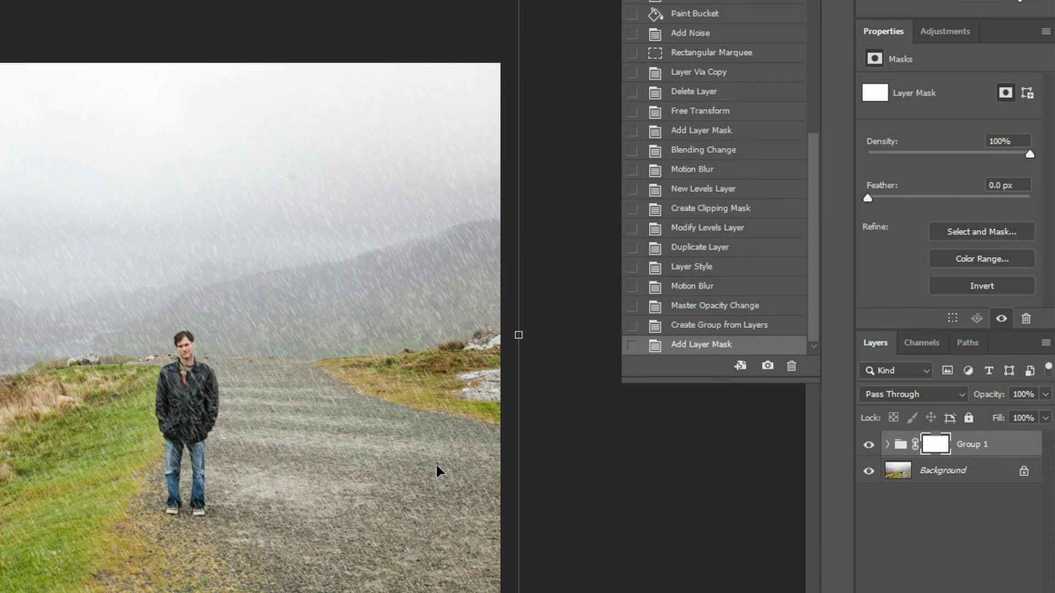
Zoom in and centre the view on the man, then select the Brush tool.
{"action": "key", "text": "ctrl+plus"}
{"action": "key", "text": "ctrl+plus"}
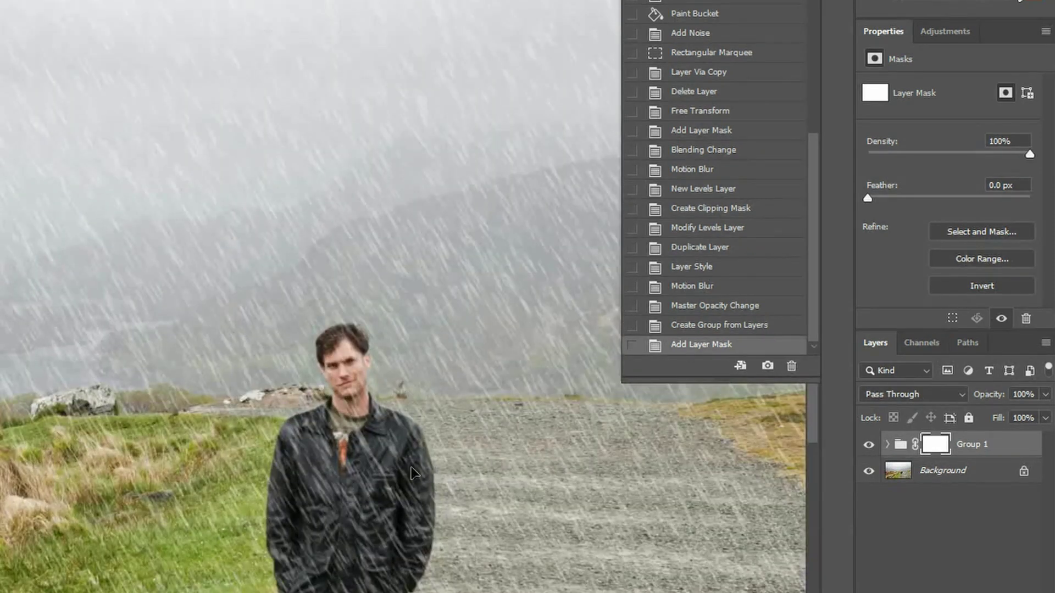
{"action": "left_click_drag", "start_coordinate": [413, 473], "coordinate": [211, 318]}
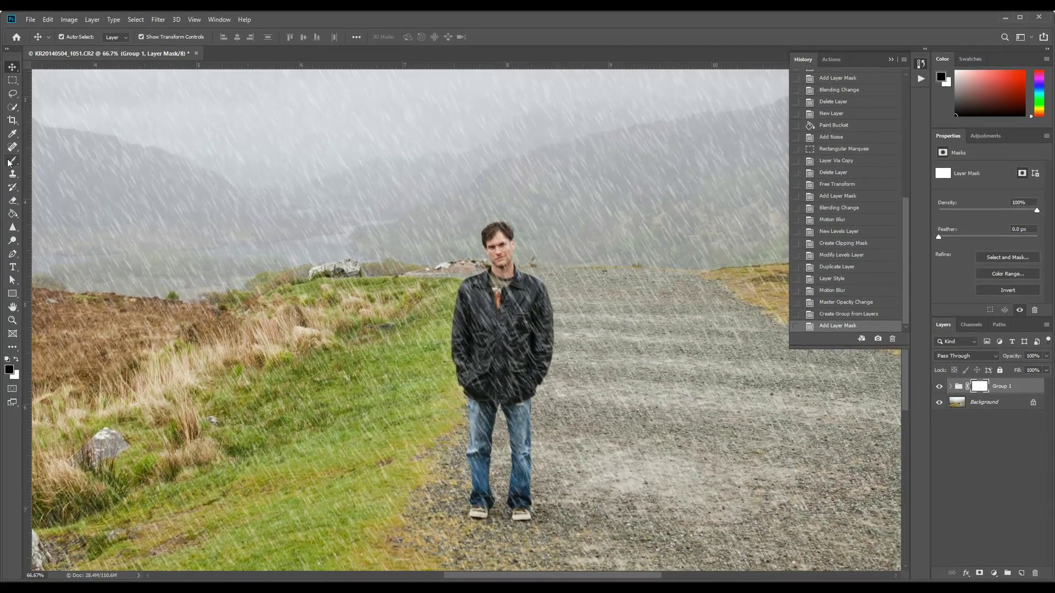
{"action": "left_click", "coordinate": [12, 160]}
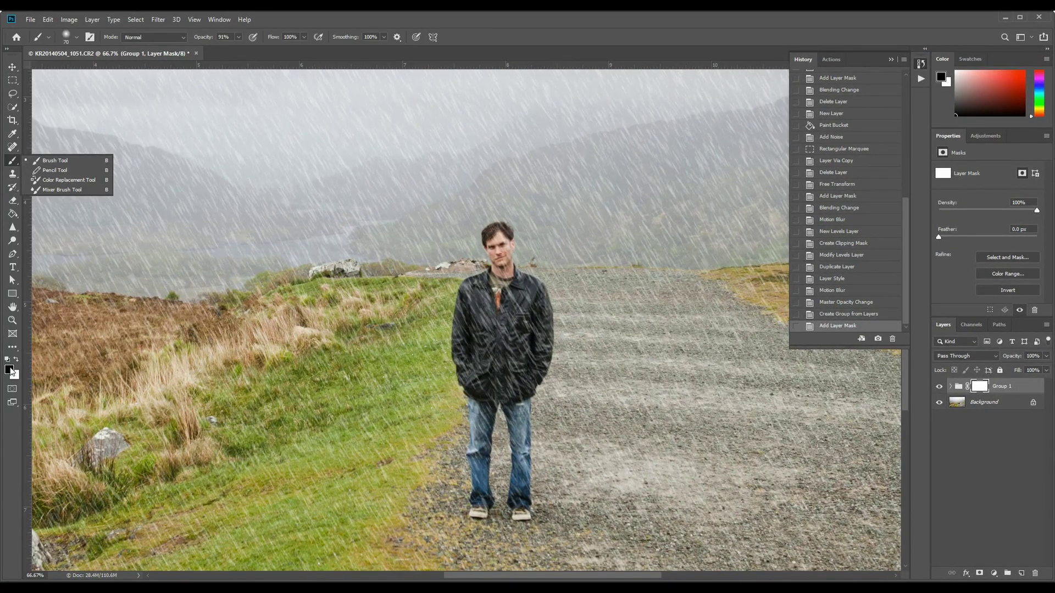